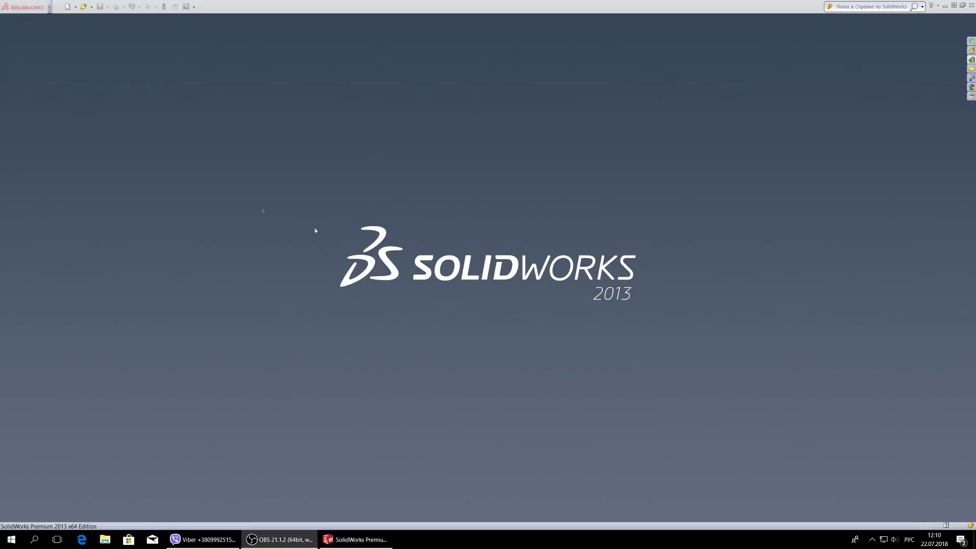
Create a new part from the Резьбовая бобышка template.
{"action": "left_click", "coordinate": [68, 7]}
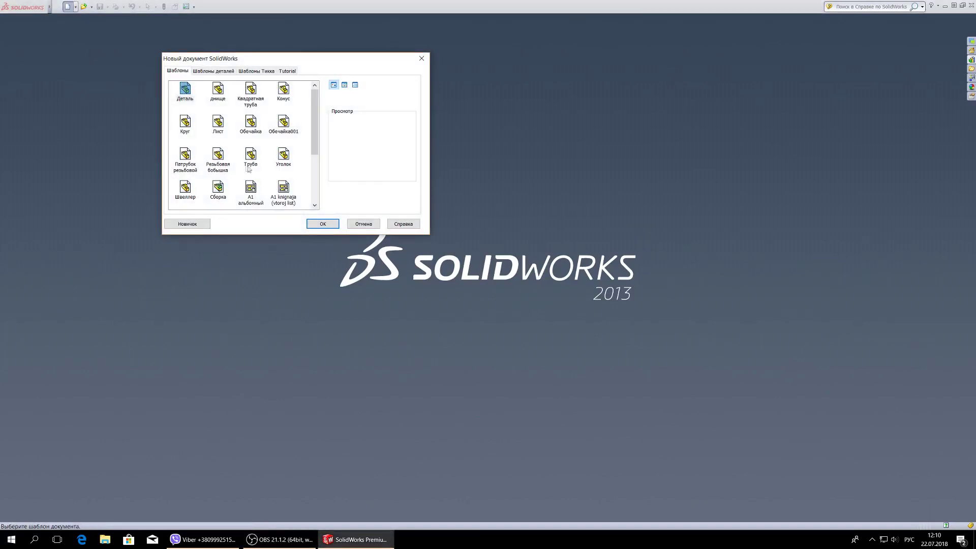
{"action": "left_click", "coordinate": [216, 155]}
{"action": "left_click", "coordinate": [323, 224]}
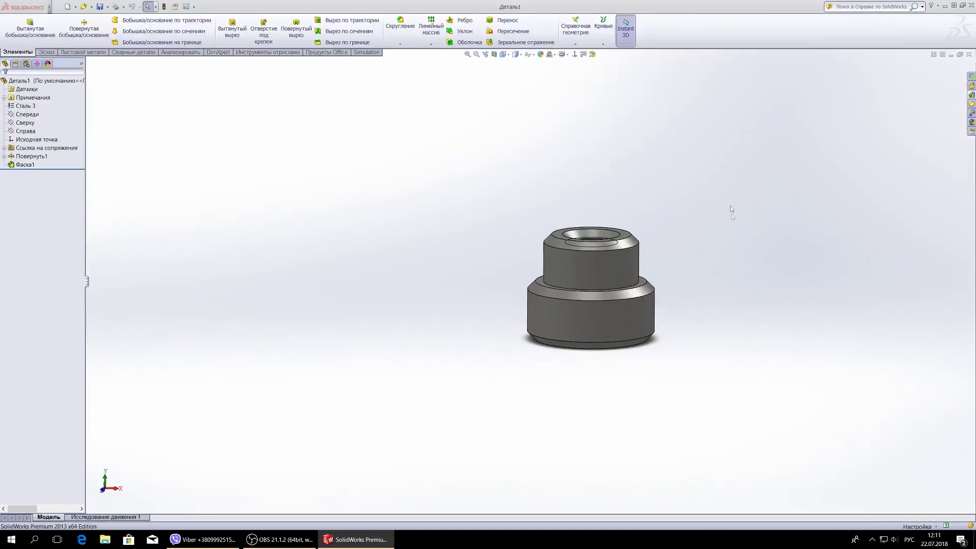
Fit and orbit the stepped boss, glance at the display options, then exit SolidWorks.
{"action": "key", "text": "f"}
{"action": "mouse_move", "coordinate": [572, 242]}
{"action": "middle_mouse_down"}
{"action": "mouse_move", "coordinate": [630, 211]}
{"action": "mouse_move", "coordinate": [618, 204]}
{"action": "mouse_move", "coordinate": [596, 245]}
{"action": "middle_mouse_up"}
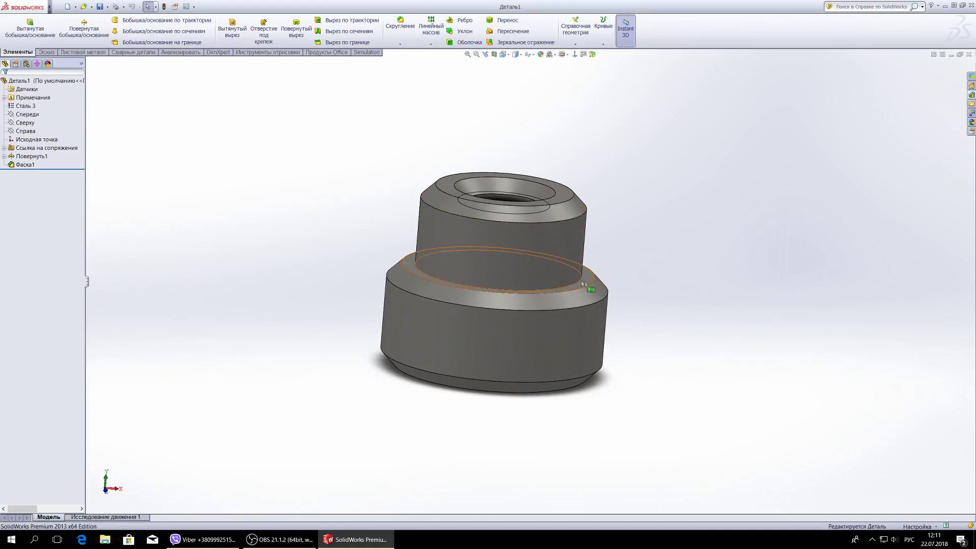
{"action": "left_click", "coordinate": [563, 54]}
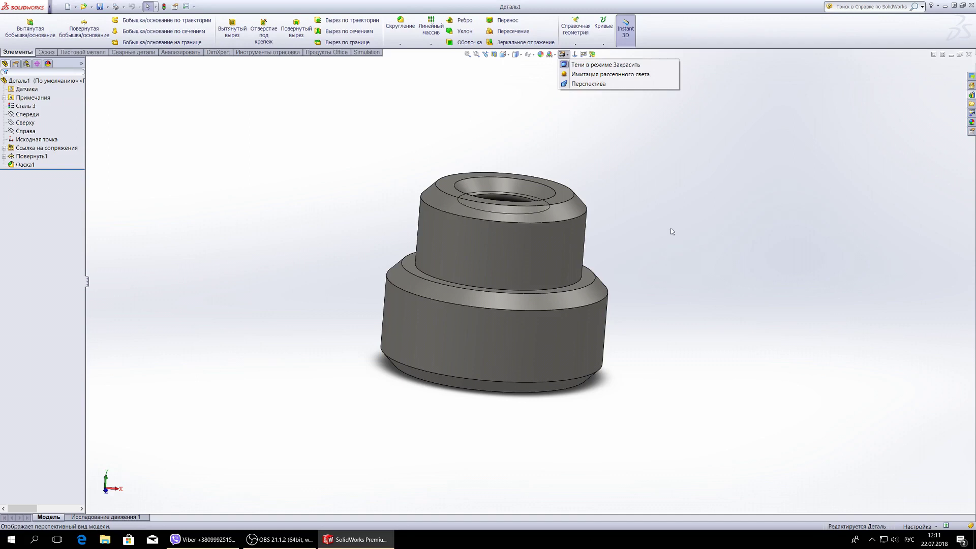
{"action": "left_click", "coordinate": [769, 218]}
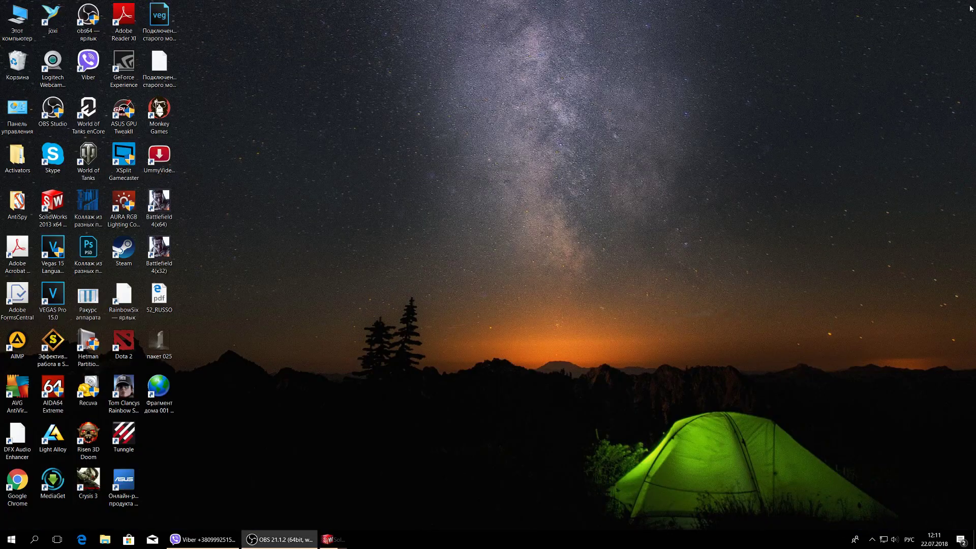
{"action": "left_click", "coordinate": [971, 6]}
Launch regedit from the Run prompt.
{"action": "key", "text": "super+r"}
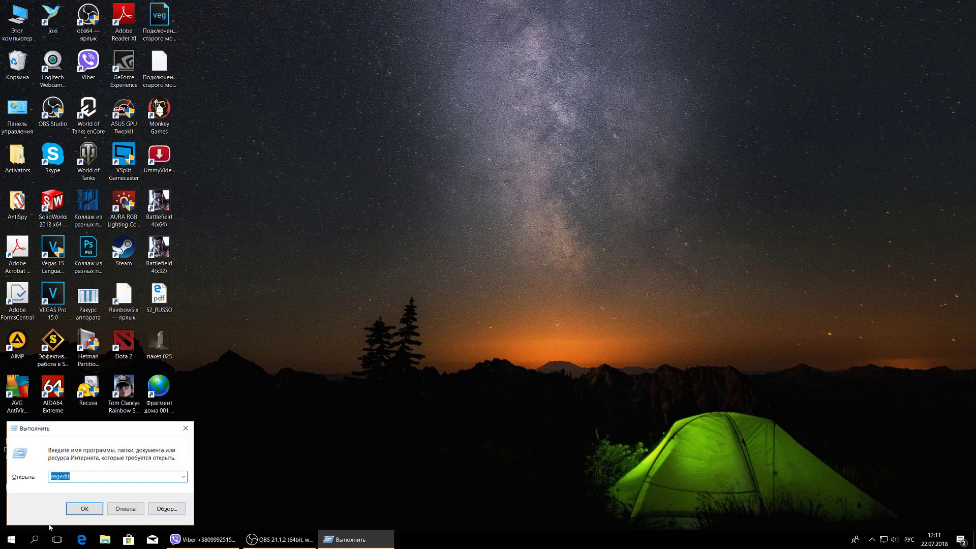
{"action": "left_click", "coordinate": [87, 478]}
{"action": "left_click", "coordinate": [85, 509]}
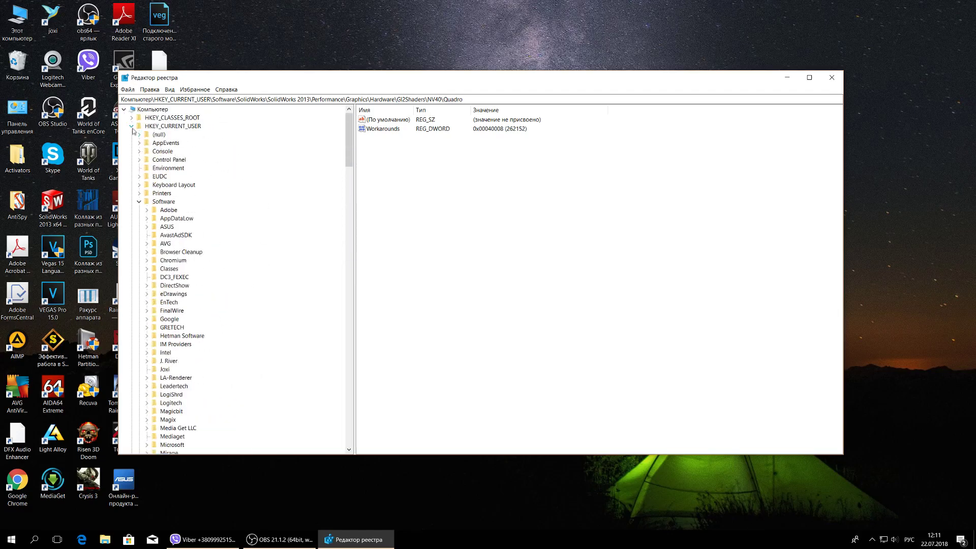
Expand HKEY_CURRENT_USER, select Software, and scroll down to the SolidWorks 2013 branch.
{"action": "left_click", "coordinate": [131, 127]}
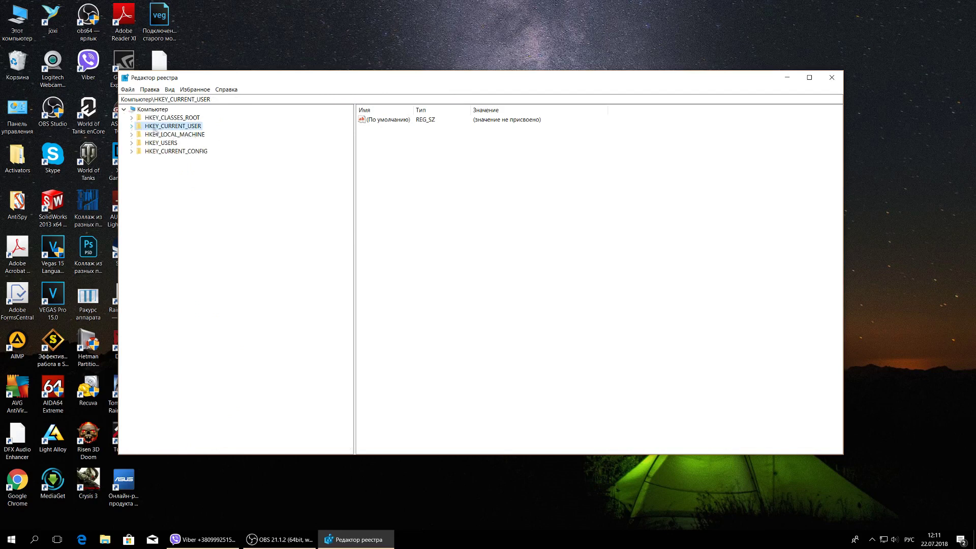
{"action": "left_click", "coordinate": [131, 126]}
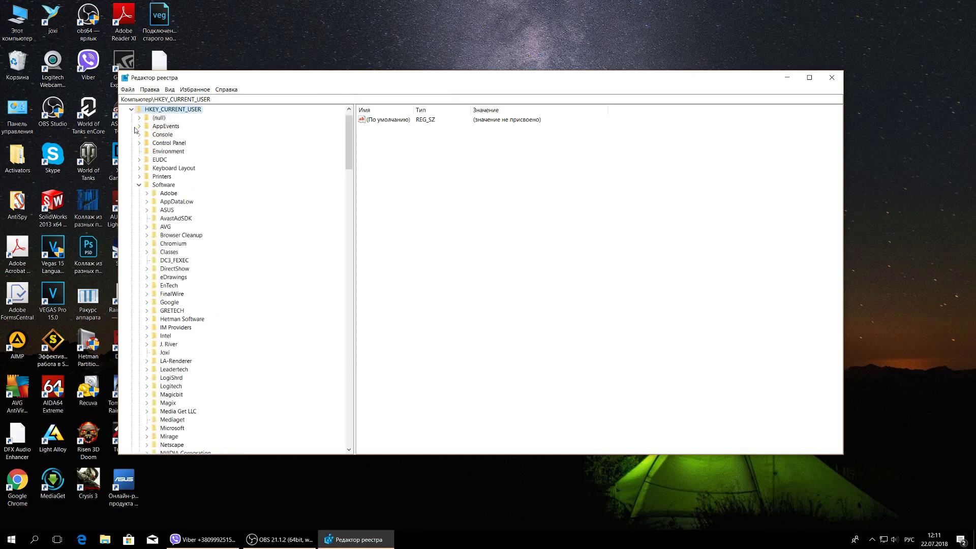
{"action": "left_click", "coordinate": [148, 188]}
{"action": "scroll", "coordinate": [163, 196], "scroll_direction": "down", "scroll_amount": 9}
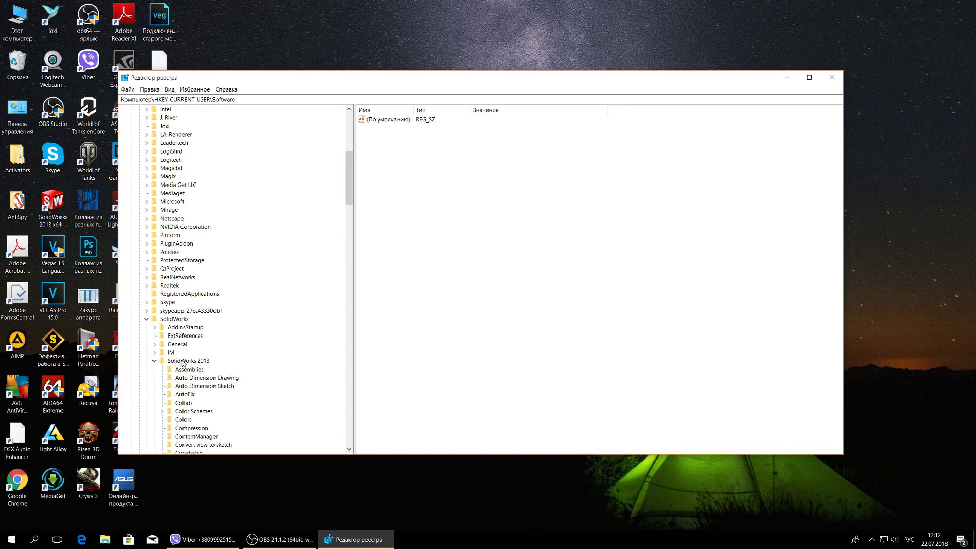
{"action": "scroll", "coordinate": [182, 362], "scroll_direction": "down", "scroll_amount": 5}
{"action": "scroll", "coordinate": [182, 363], "scroll_direction": "down", "scroll_amount": 3}
{"action": "scroll", "coordinate": [182, 362], "scroll_direction": "down", "scroll_amount": 4}
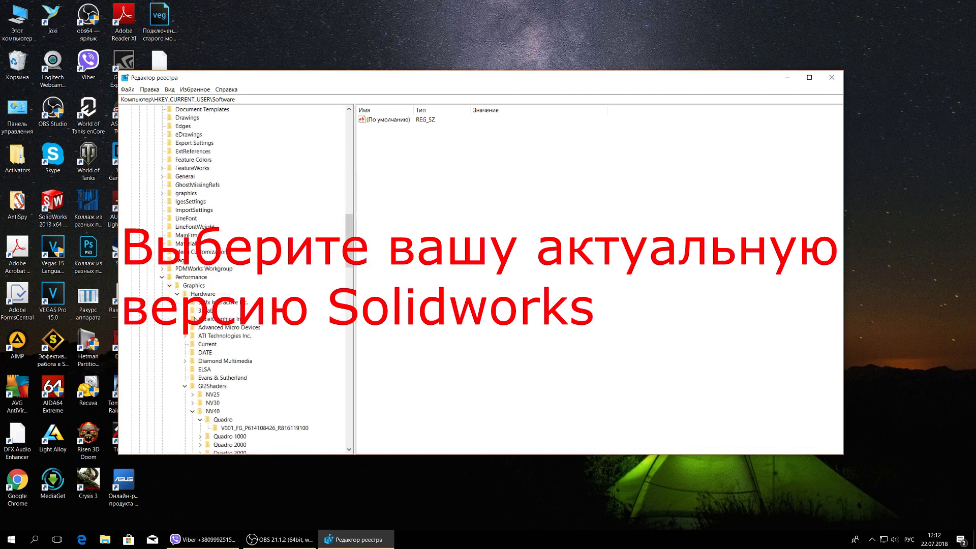
{"action": "scroll", "coordinate": [196, 317], "scroll_direction": "down", "scroll_amount": 4}
Expand Performance down to the Graphics\Hardware keys.
{"action": "left_click", "coordinate": [162, 277]}
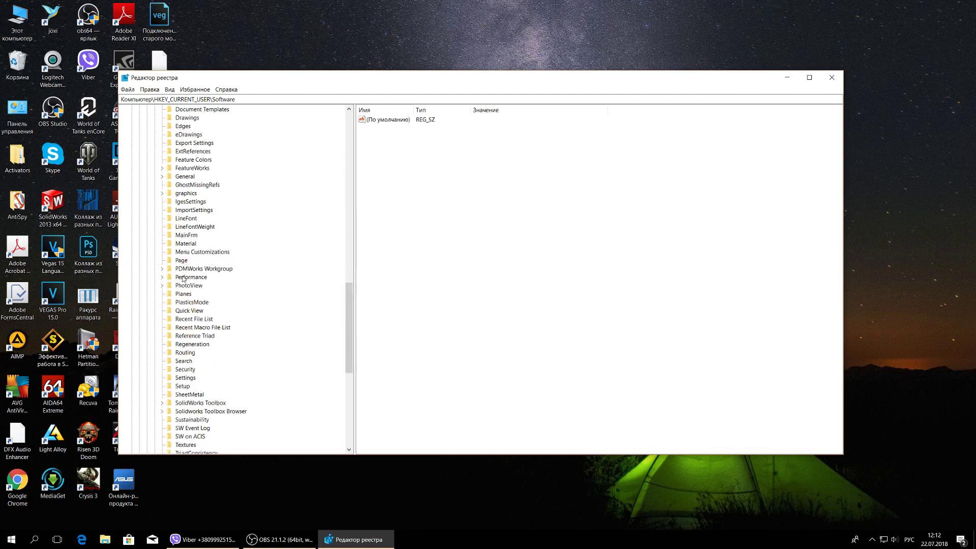
{"action": "left_click", "coordinate": [163, 278]}
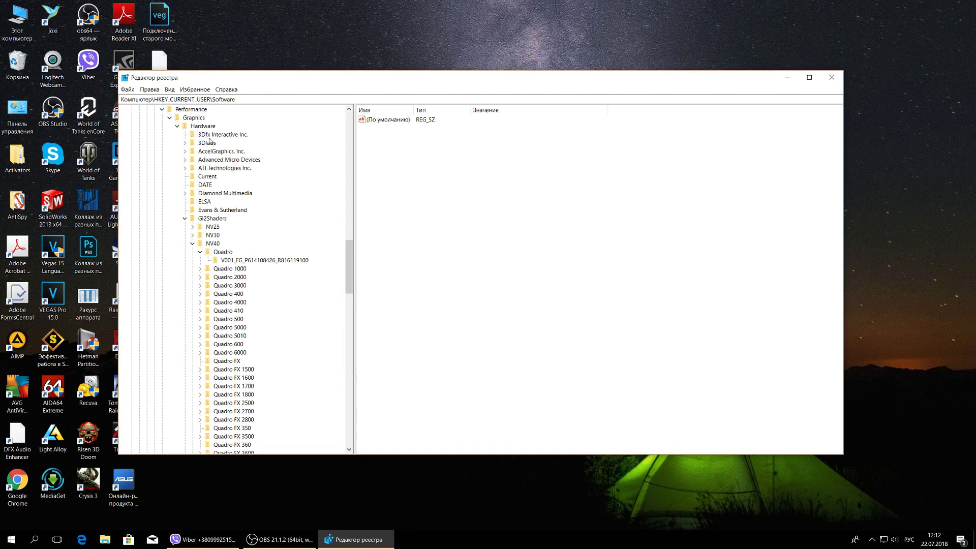
{"action": "left_click", "coordinate": [178, 126]}
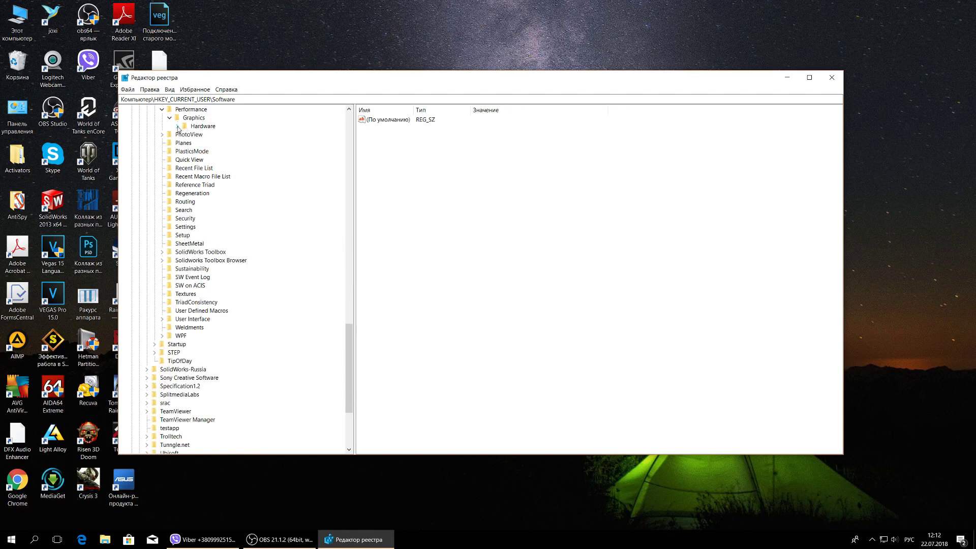
{"action": "left_click", "coordinate": [178, 126]}
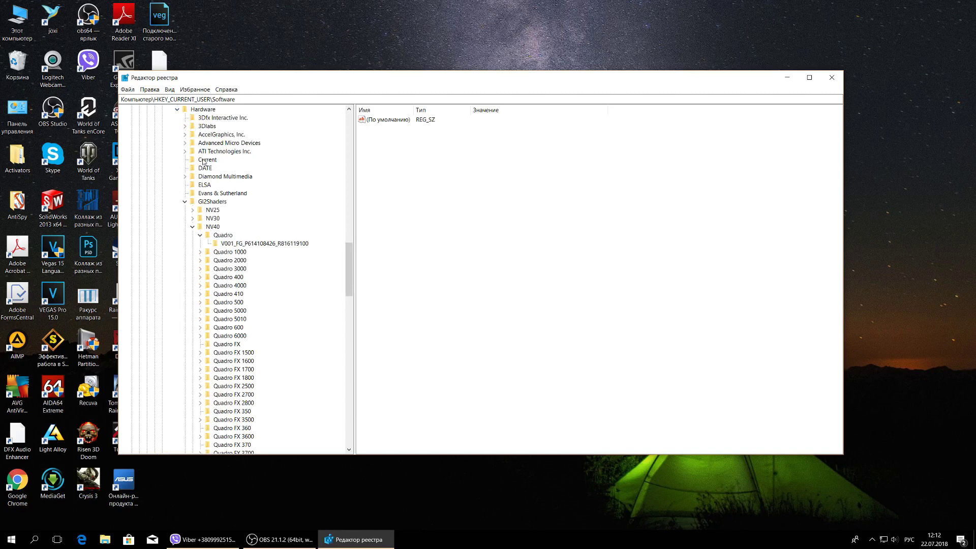
Copy the Renderer name GeForce GTX 1080/PCIe/SSE2 from the Hardware\Current key without changing it.
{"action": "left_click", "coordinate": [204, 162]}
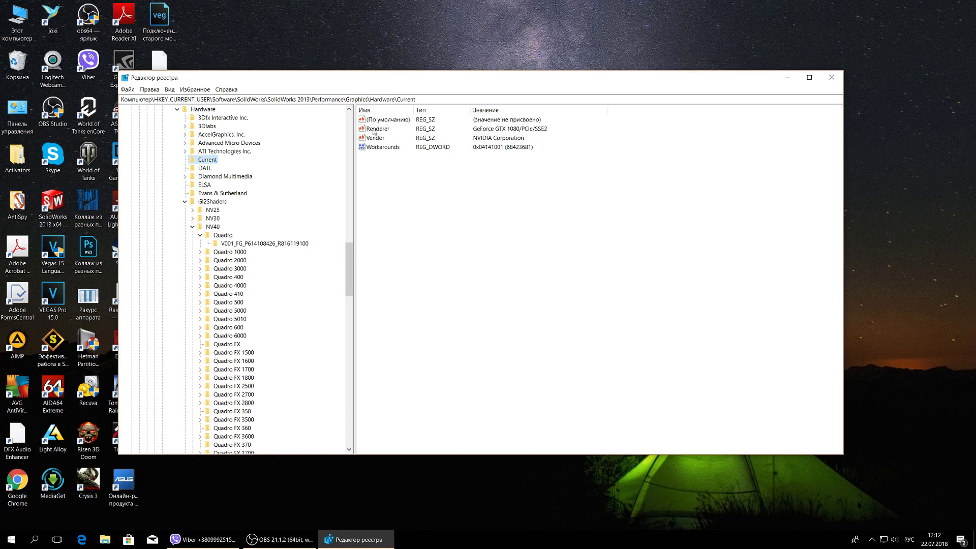
{"action": "double_click", "coordinate": [372, 131]}
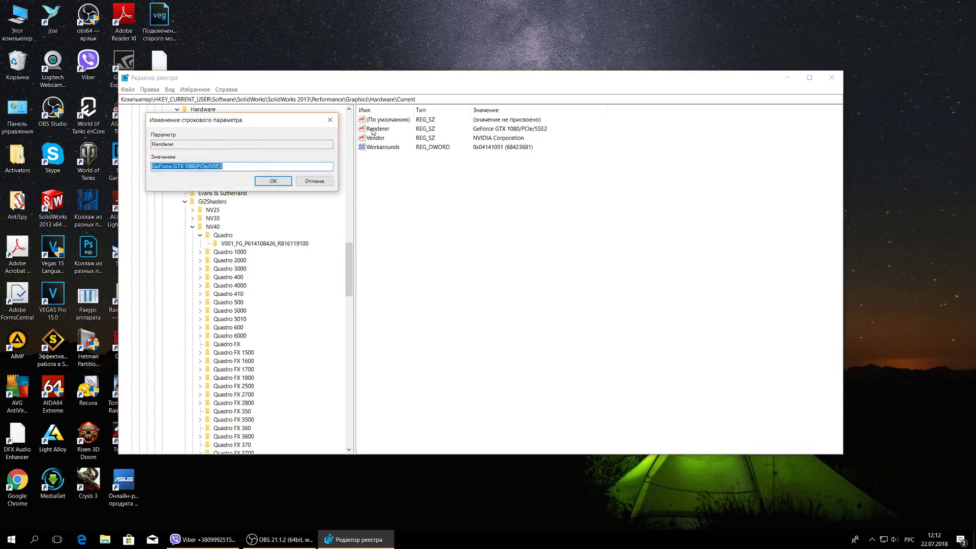
{"action": "left_click", "coordinate": [246, 169]}
{"action": "left_click_drag", "start_coordinate": [234, 167], "coordinate": [145, 173]}
{"action": "key", "text": "ctrl+c"}
{"action": "left_click", "coordinate": [273, 181]}
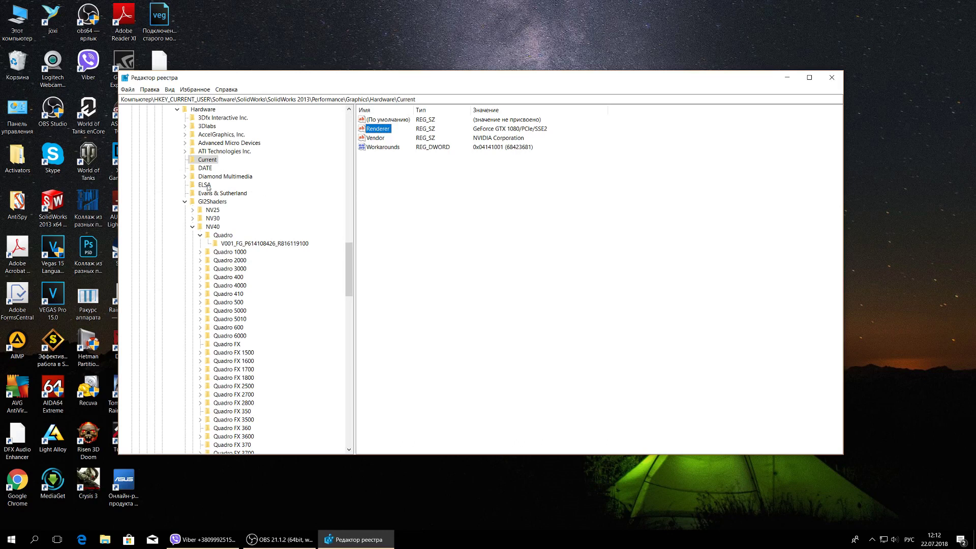
Browse the Gl2Shaders subtree, including the RV900 shader key.
{"action": "left_click", "coordinate": [192, 227]}
{"action": "left_click", "coordinate": [201, 202]}
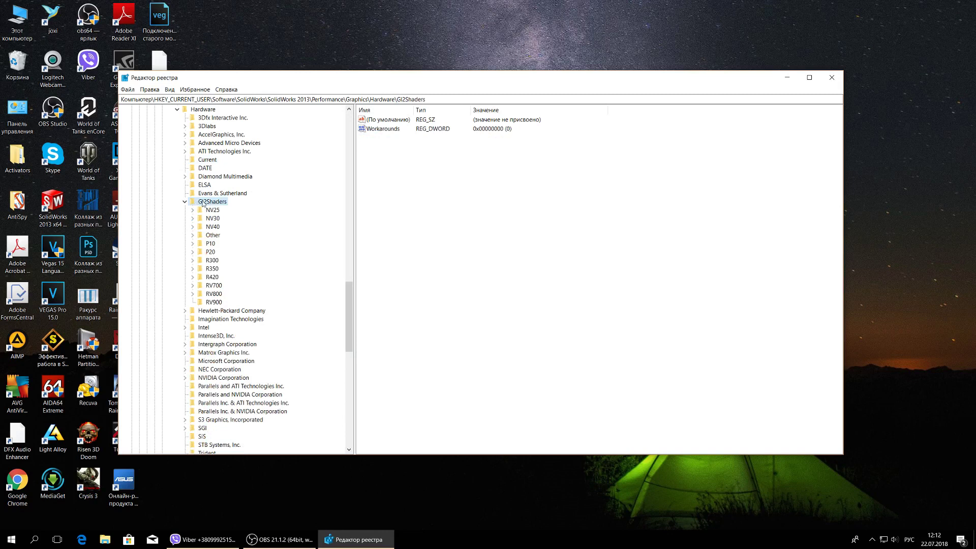
{"action": "left_click", "coordinate": [185, 202]}
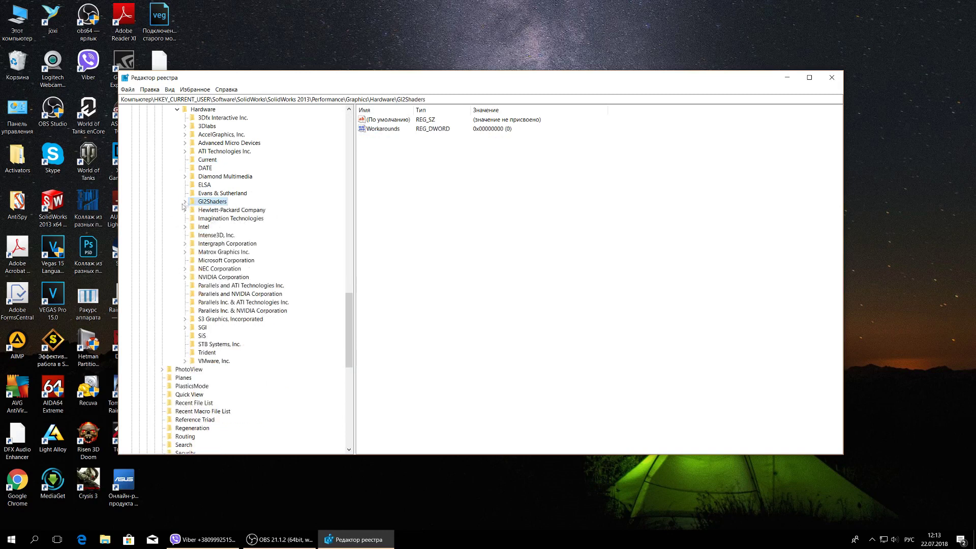
{"action": "left_click", "coordinate": [185, 202]}
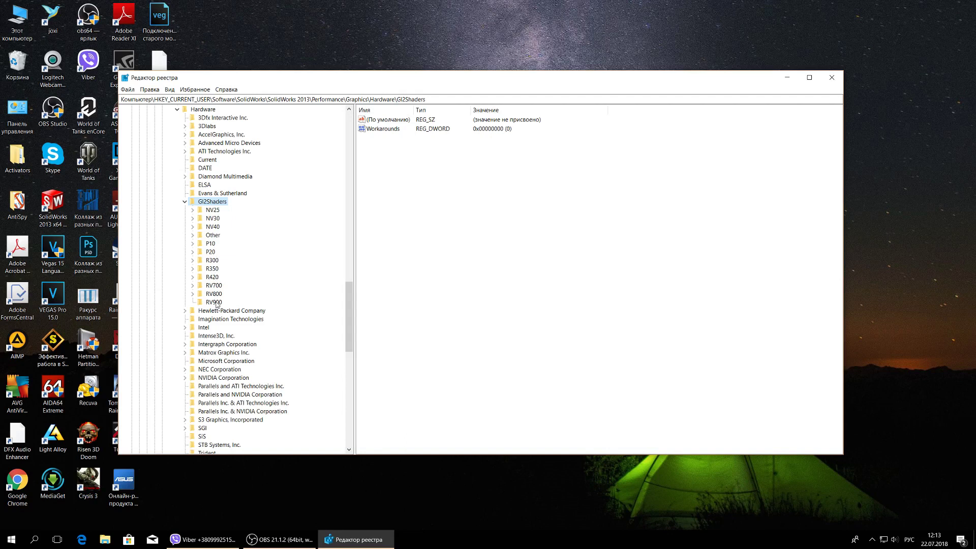
{"action": "left_click", "coordinate": [201, 303]}
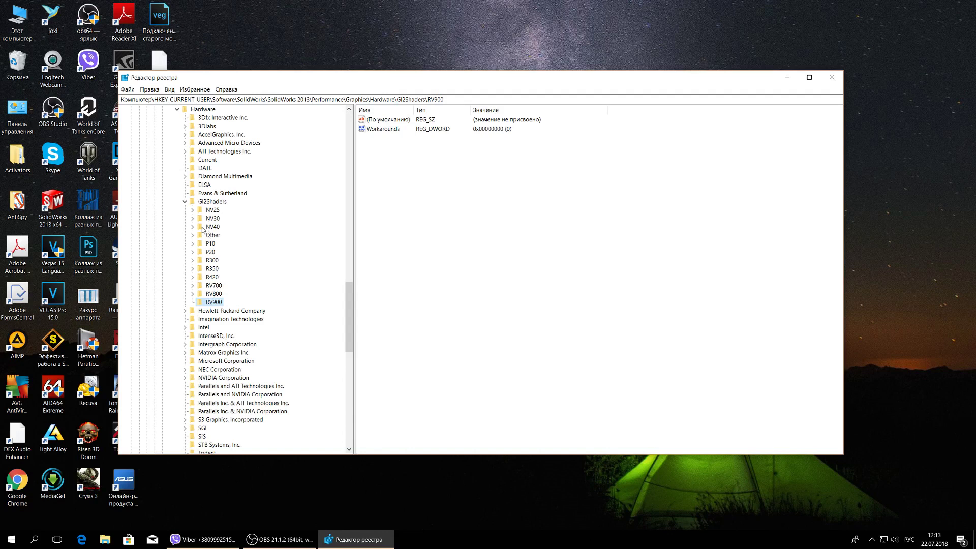
Open the NV40 key showing Workarounds 0x0000000c and collapse its Quadro subkey.
{"action": "left_click", "coordinate": [192, 227]}
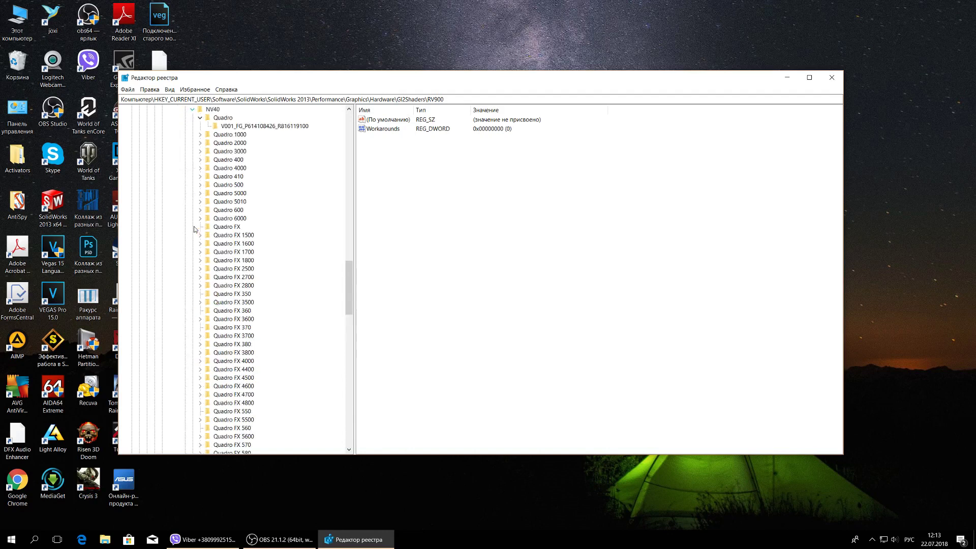
{"action": "scroll", "coordinate": [255, 229], "scroll_direction": "down", "scroll_amount": 5}
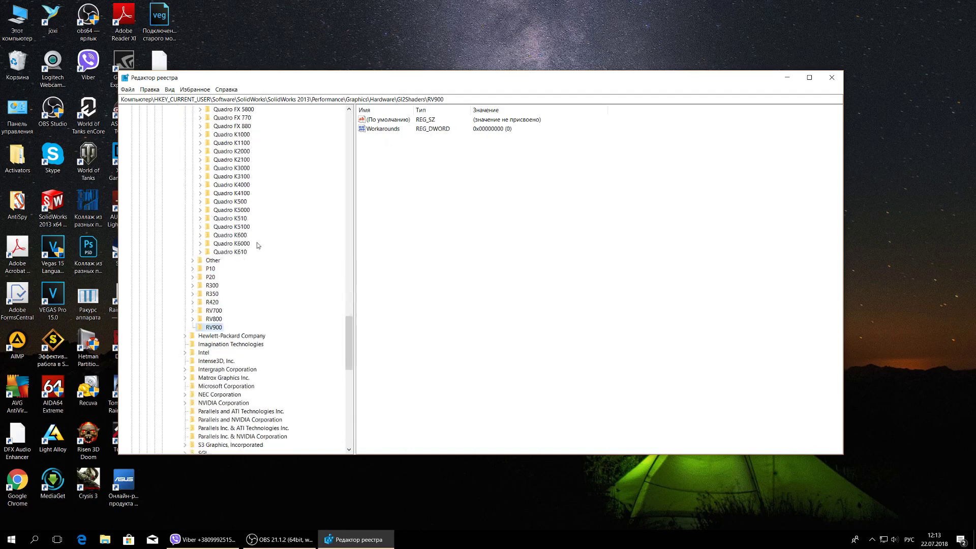
{"action": "scroll", "coordinate": [255, 229], "scroll_direction": "up", "scroll_amount": 10}
{"action": "scroll", "coordinate": [258, 246], "scroll_direction": "up", "scroll_amount": 5}
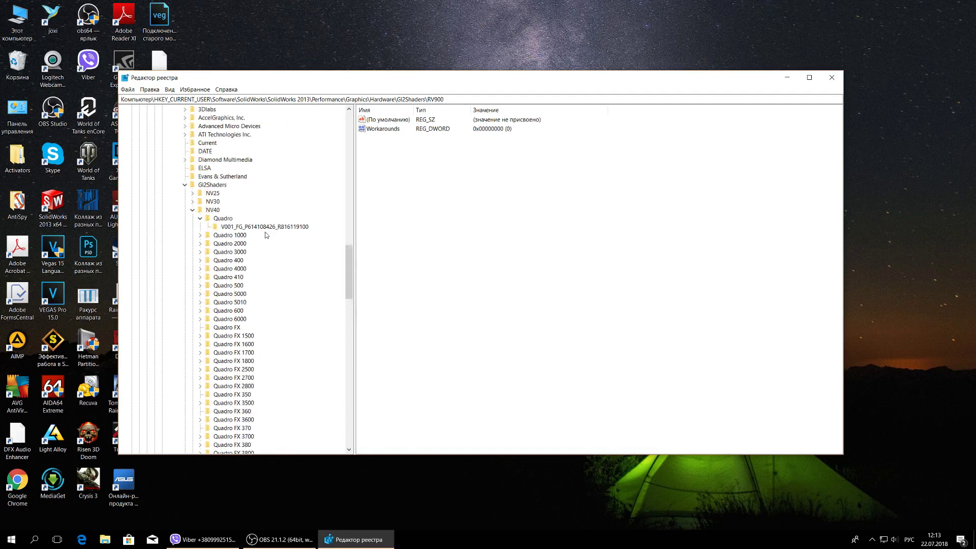
{"action": "left_click", "coordinate": [207, 212]}
{"action": "left_click", "coordinate": [200, 218]}
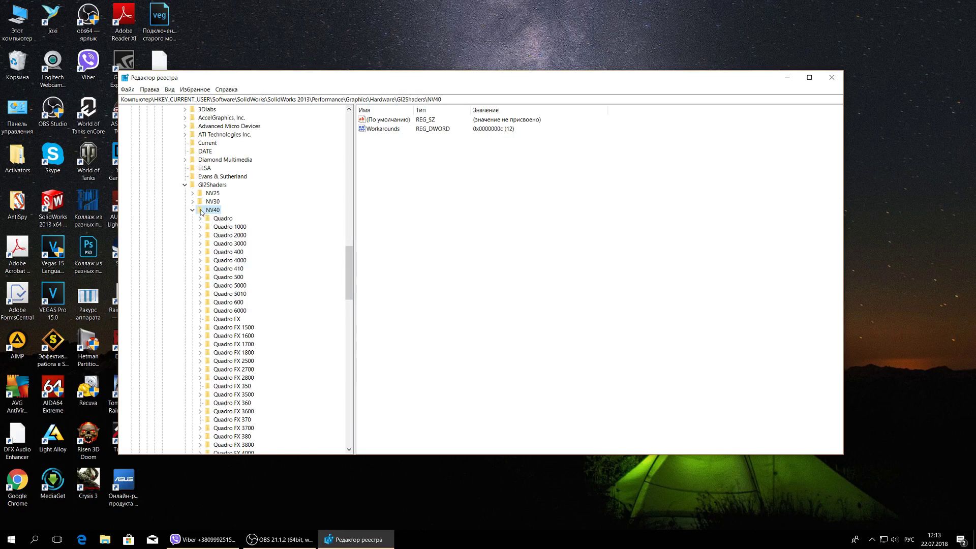
Create a subkey under NV40 named GeForce GTX 1080/PCIe/SSE2.
{"action": "right_click", "coordinate": [201, 212]}
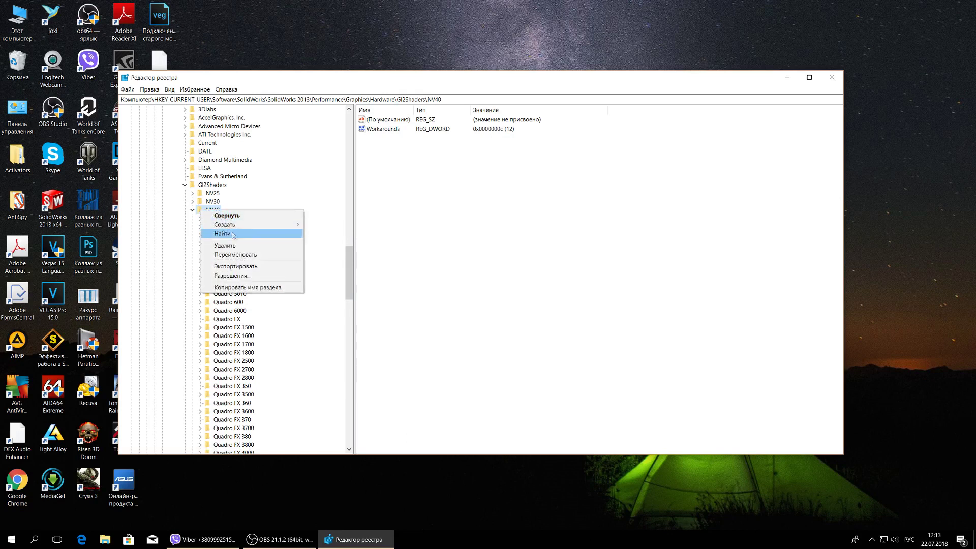
{"action": "mouse_move", "coordinate": [229, 224]}
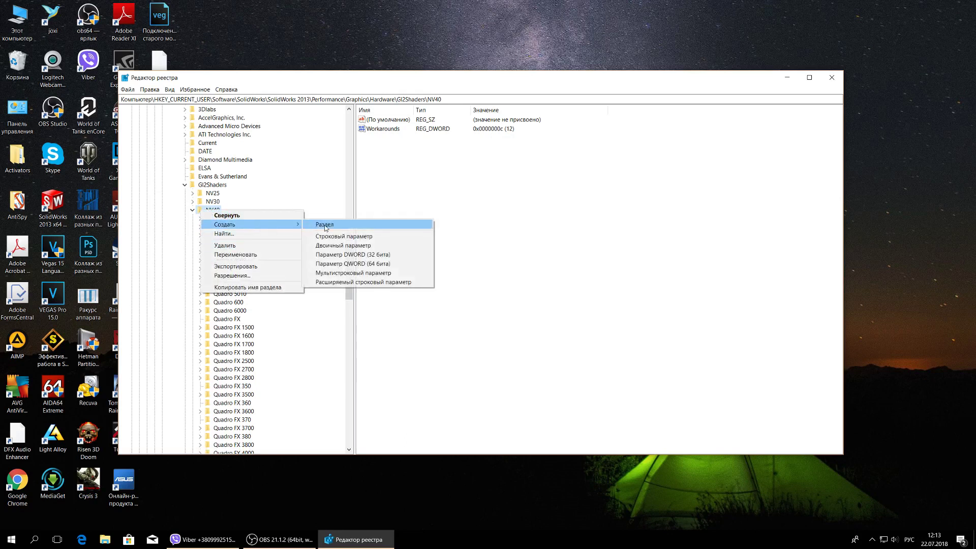
{"action": "left_click", "coordinate": [325, 228]}
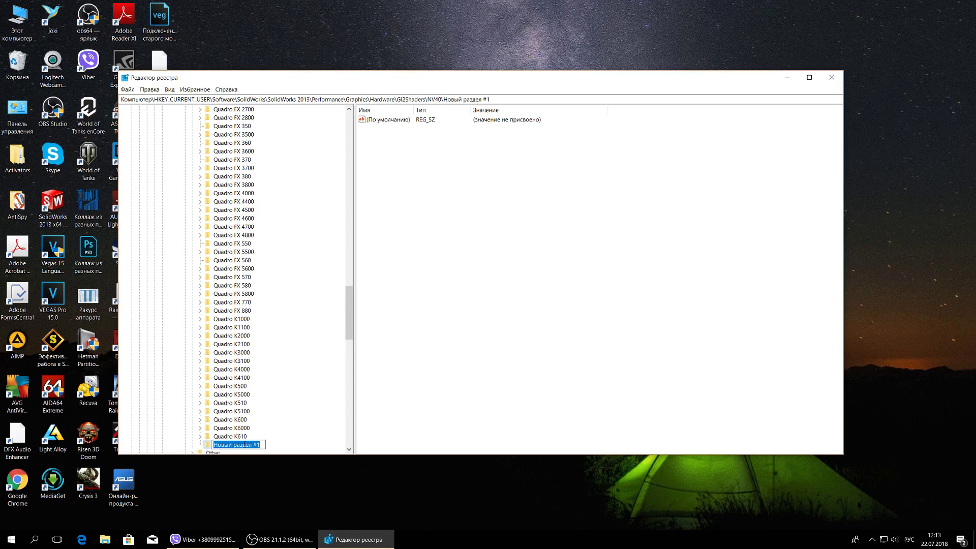
{"action": "key", "text": "ctrl+v"}
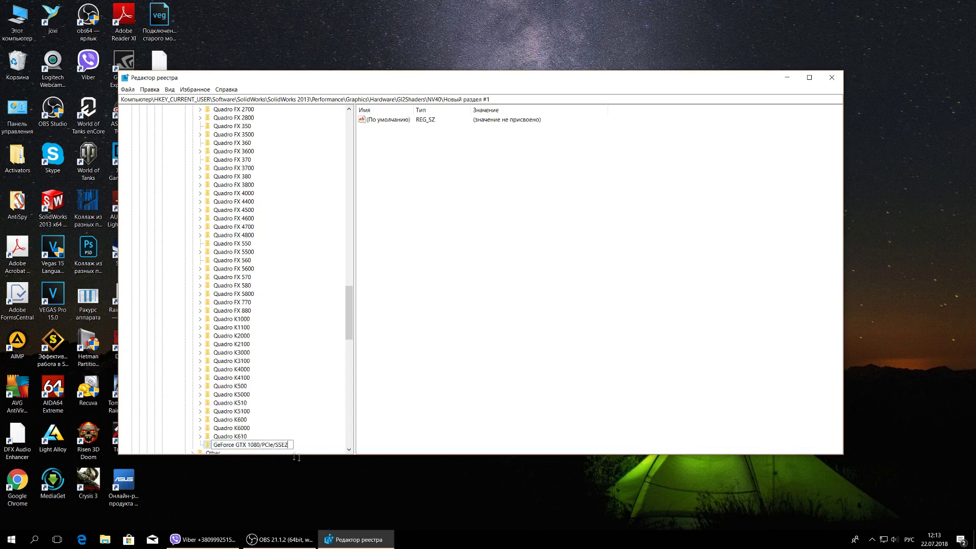
{"action": "key", "text": "Return"}
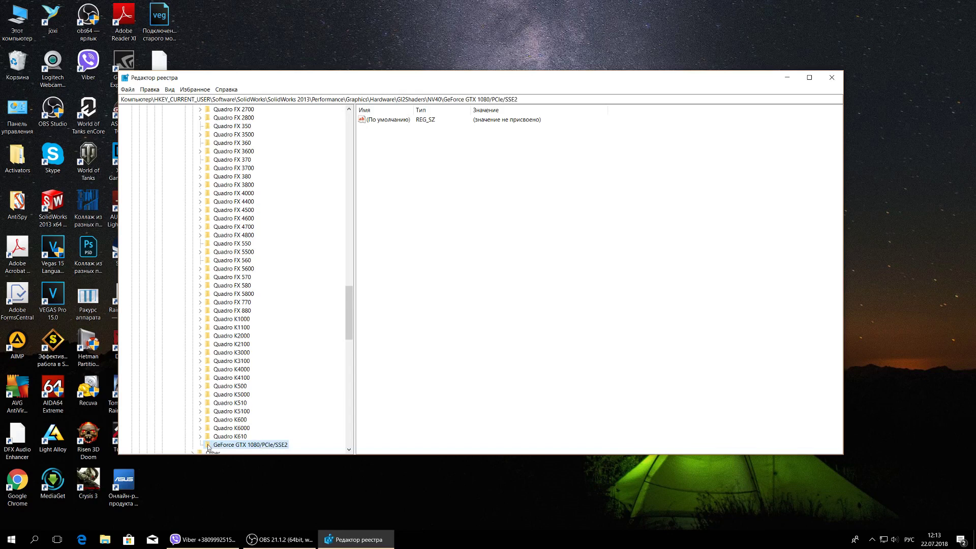
Add a 32-bit DWORD named Workarounds to the GeForce key, then view Quadro K610's values.
{"action": "right_click", "coordinate": [208, 446]}
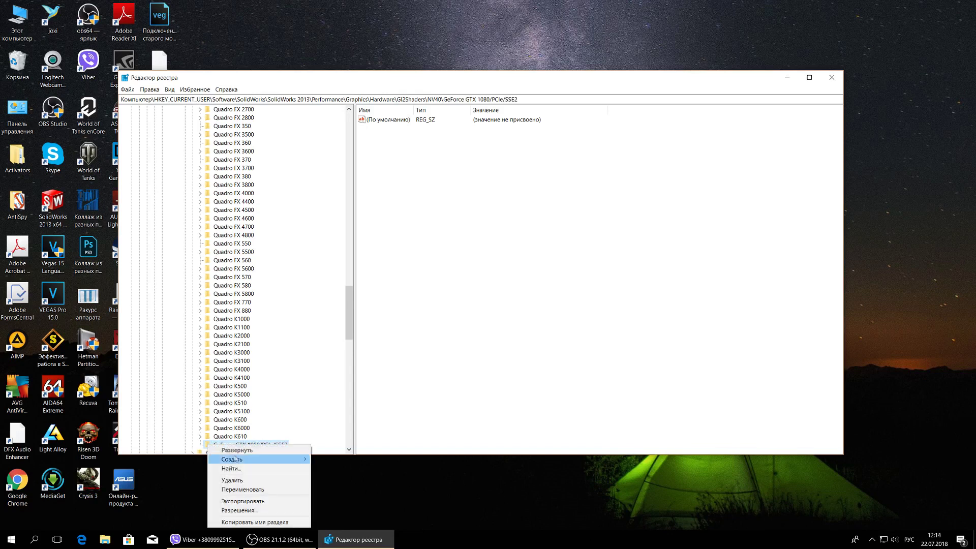
{"action": "mouse_move", "coordinate": [260, 459]}
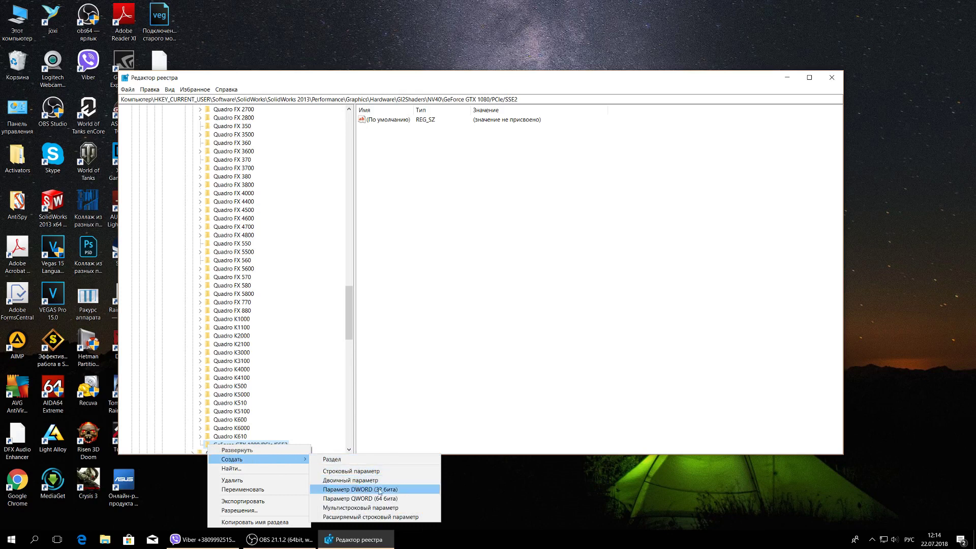
{"action": "left_click", "coordinate": [395, 491]}
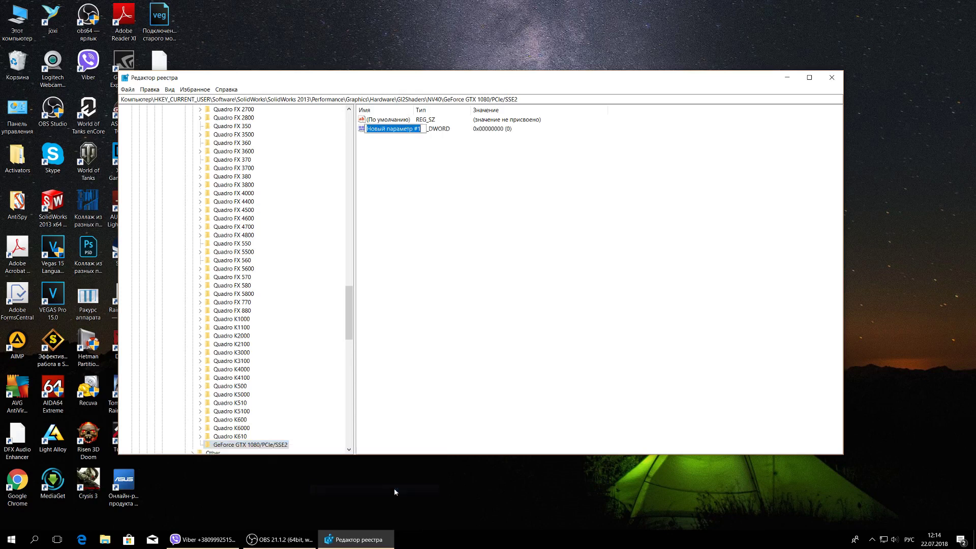
{"action": "key", "text": "alt+shift"}
{"action": "type", "text": "orkaro"}
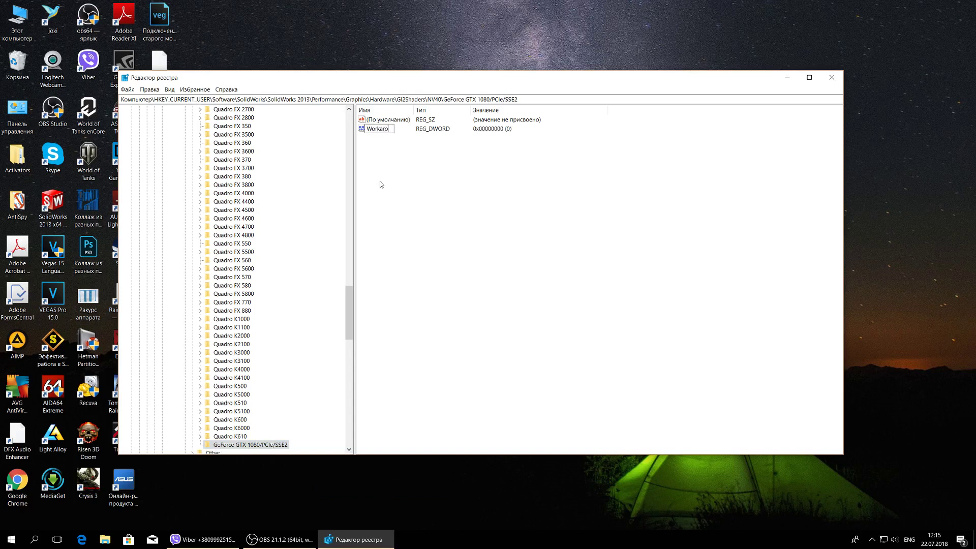
{"action": "type", "text": "unds"}
{"action": "key", "text": "Return"}
{"action": "left_click", "coordinate": [237, 437]}
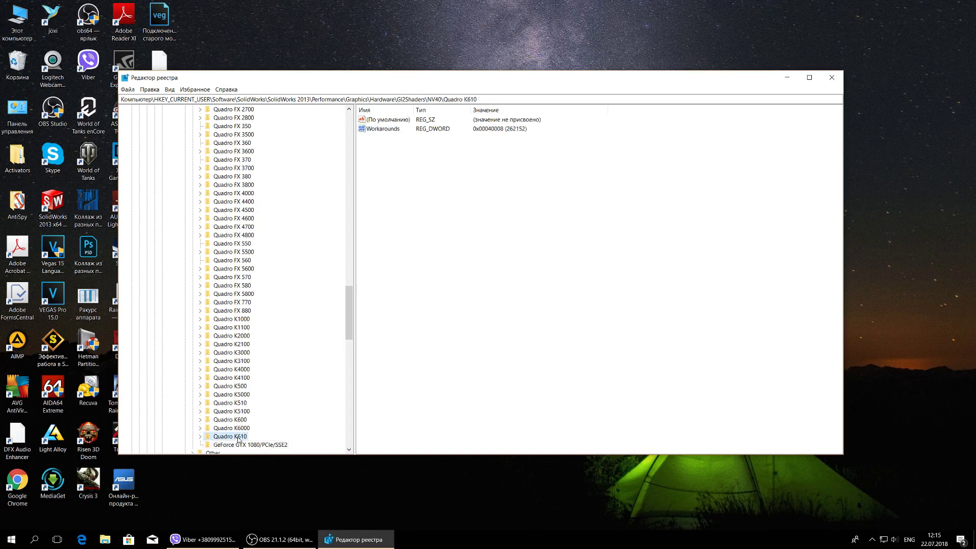
Read Quadro K610's Workarounds value 40008 and return to the GeForce key.
{"action": "double_click", "coordinate": [383, 129]}
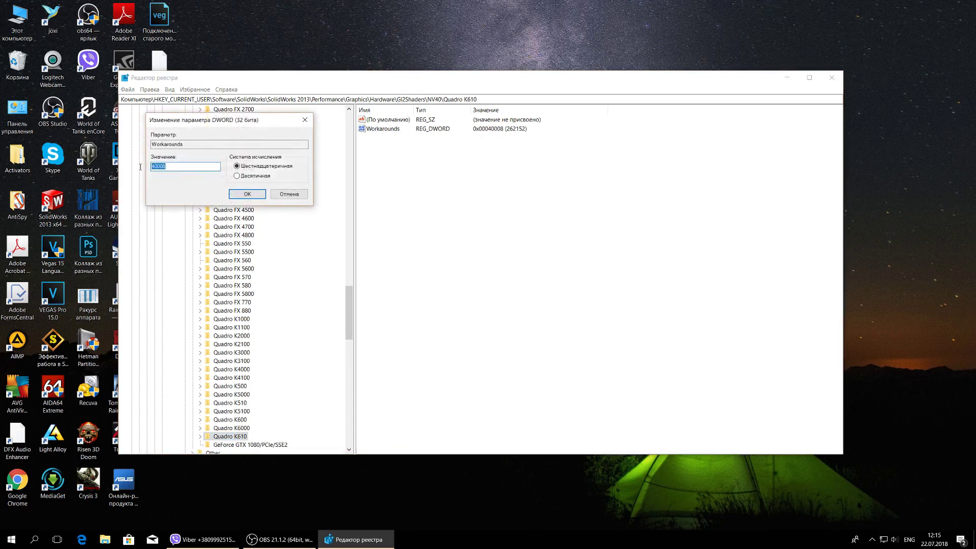
{"action": "left_click", "coordinate": [262, 196]}
{"action": "left_click", "coordinate": [243, 445]}
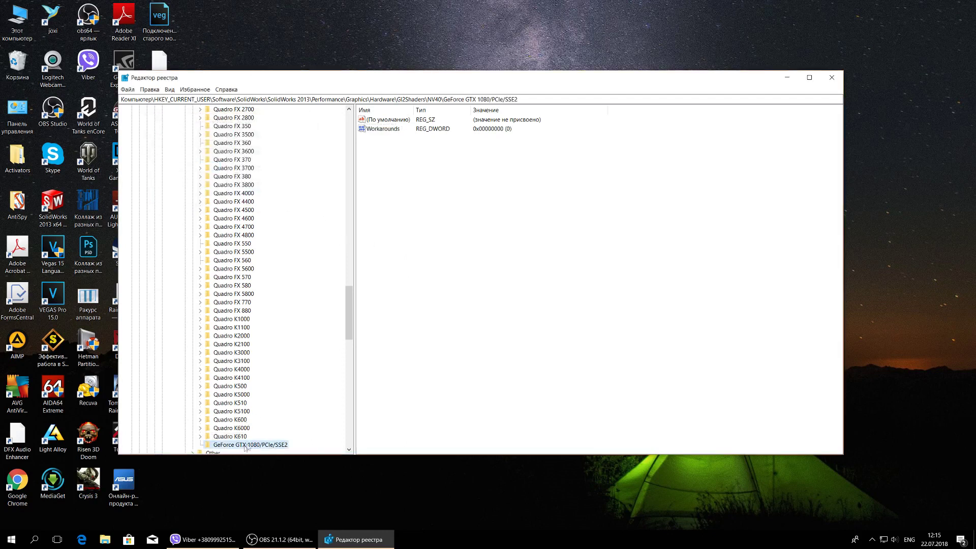
Set the GeForce key's Workarounds to hex 40008 and close Registry Editor.
{"action": "double_click", "coordinate": [387, 130]}
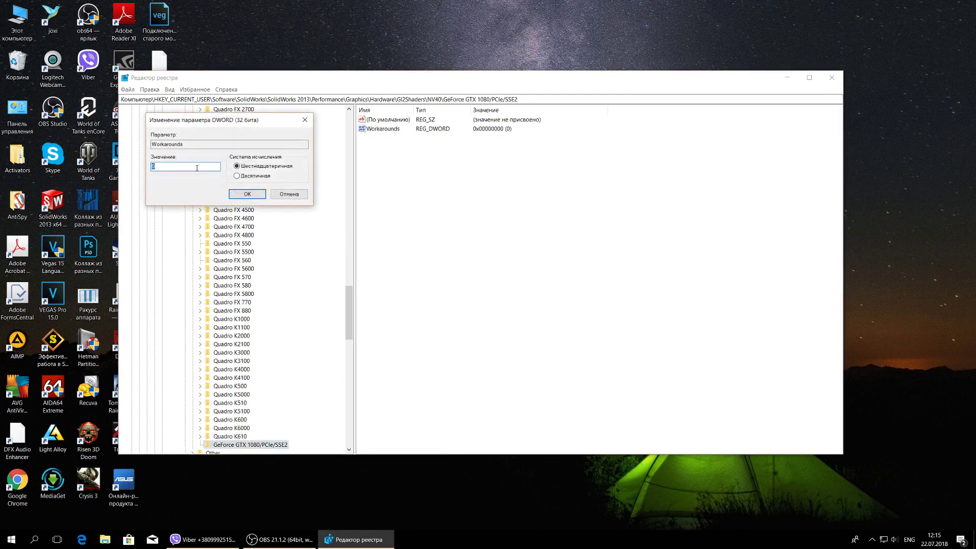
{"action": "type", "text": "40008"}
{"action": "left_click", "coordinate": [258, 197]}
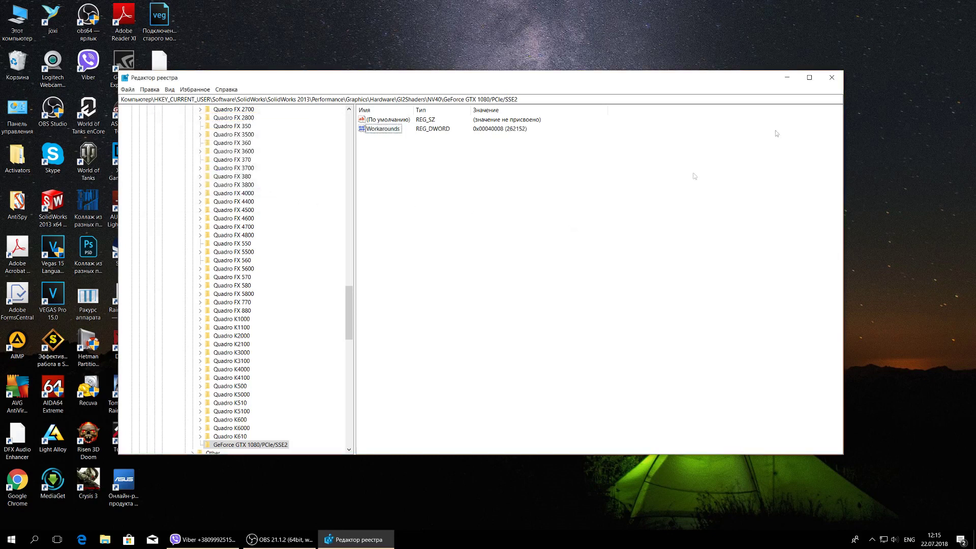
{"action": "left_click", "coordinate": [832, 77]}
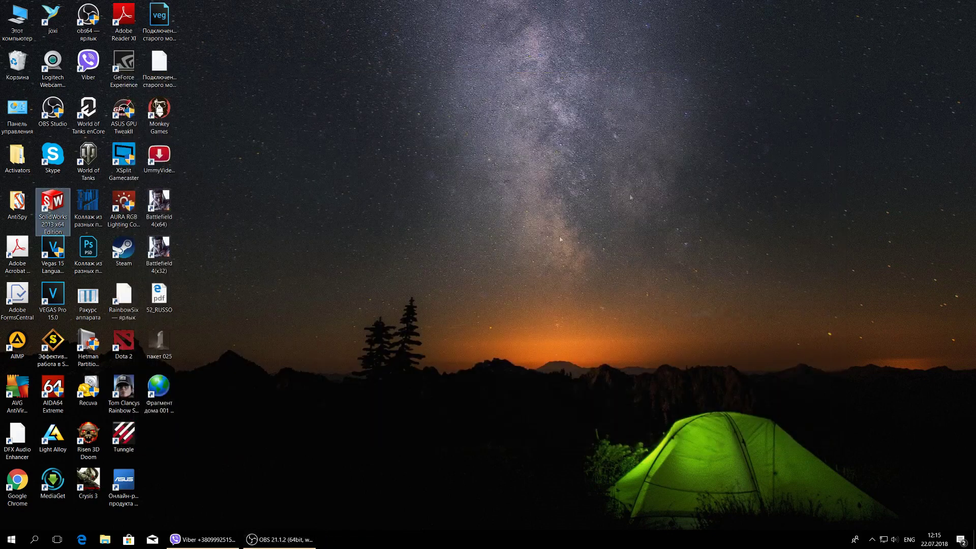
Relaunch SolidWorks 2013 and create a new part from the Резьбовая бобышка template.
{"action": "double_click", "coordinate": [53, 206]}
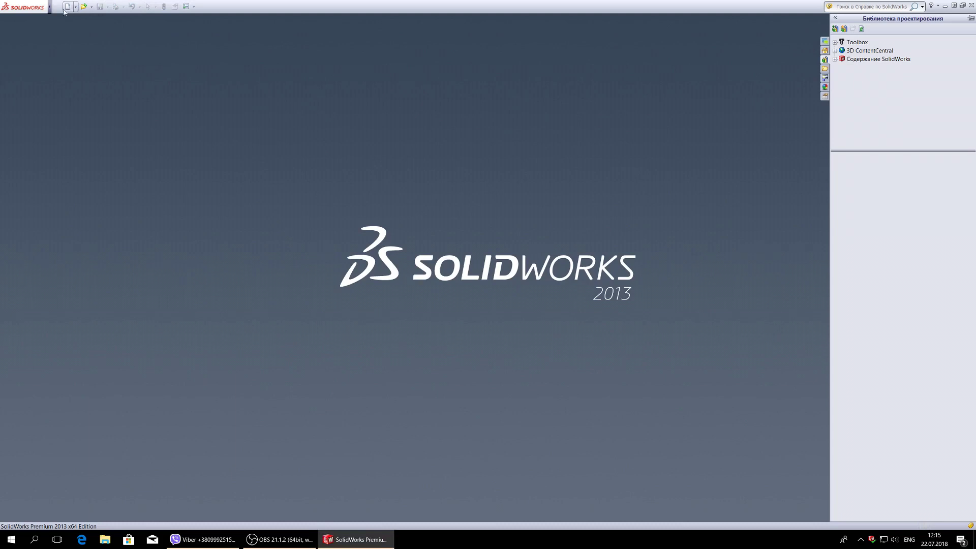
{"action": "left_click", "coordinate": [64, 10]}
{"action": "left_click", "coordinate": [218, 158]}
{"action": "left_click", "coordinate": [321, 225]}
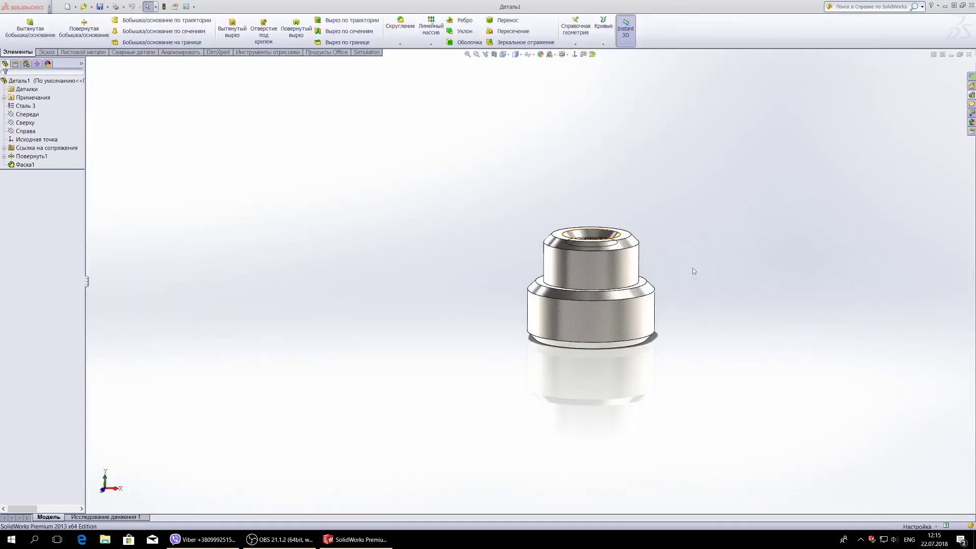
Tilt the part, then switch RealView graphics off and back on in View Settings.
{"action": "scroll", "coordinate": [654, 322], "scroll_direction": "down", "scroll_amount": 5}
{"action": "mouse_move", "coordinate": [654, 323]}
{"action": "middle_mouse_down"}
{"action": "mouse_move", "coordinate": [488, 341]}
{"action": "mouse_move", "coordinate": [614, 394]}
{"action": "middle_mouse_up"}
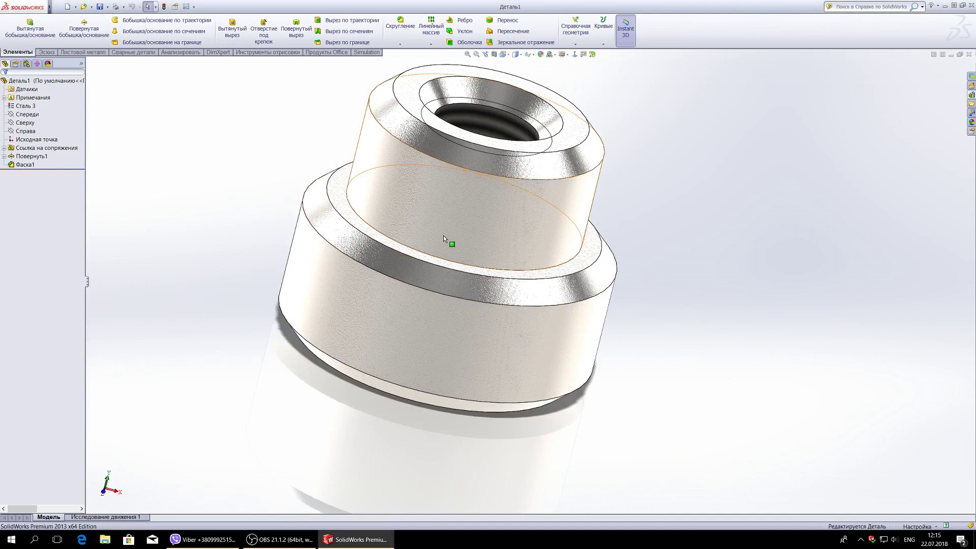
{"action": "scroll", "coordinate": [443, 239], "scroll_direction": "up", "scroll_amount": 5}
{"action": "mouse_move", "coordinate": [443, 239]}
{"action": "middle_mouse_down"}
{"action": "mouse_move", "coordinate": [416, 275]}
{"action": "mouse_move", "coordinate": [499, 255]}
{"action": "middle_mouse_up"}
{"action": "left_click", "coordinate": [565, 54]}
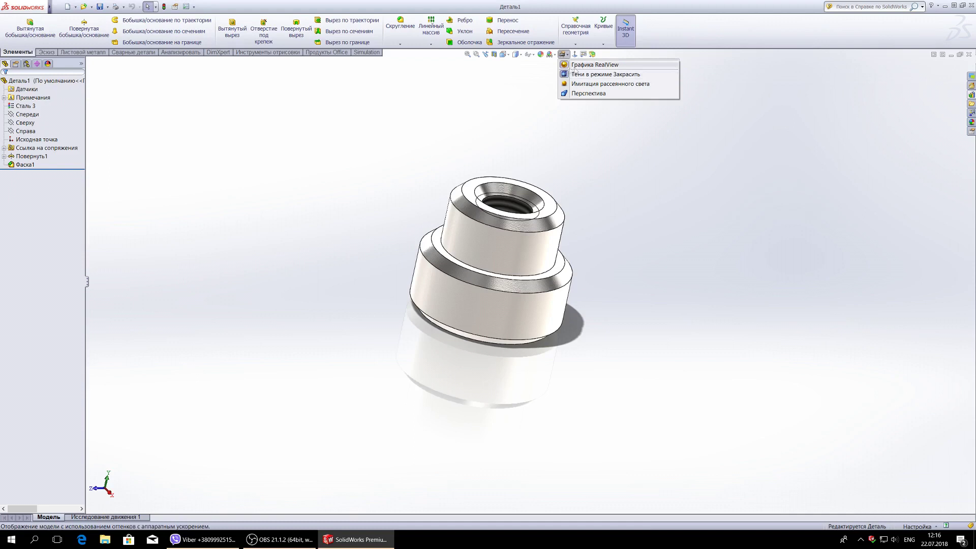
{"action": "left_click", "coordinate": [566, 65]}
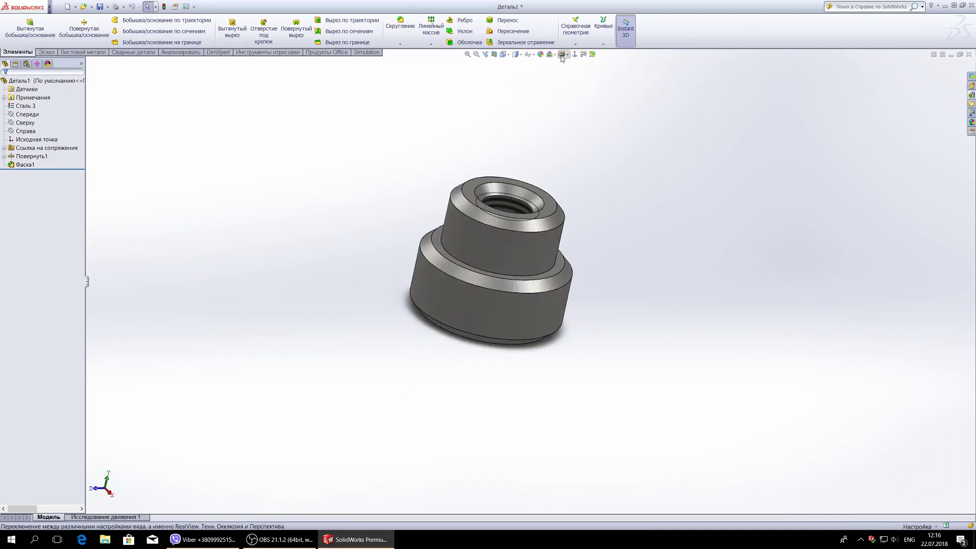
{"action": "left_click", "coordinate": [563, 56]}
{"action": "left_click", "coordinate": [610, 64]}
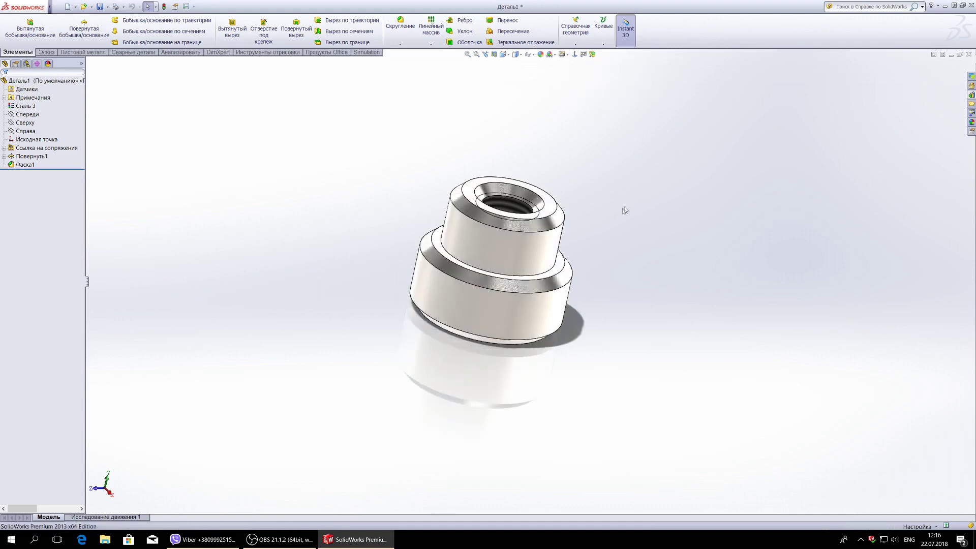
Orbit the threaded boss part to inspect its glossy RealView reflection from several sides.
{"action": "scroll", "coordinate": [626, 209], "scroll_direction": "down", "scroll_amount": 3}
{"action": "scroll", "coordinate": [518, 252], "scroll_direction": "up", "scroll_amount": 5}
{"action": "middle_click_drag", "start_coordinate": [518, 252], "coordinate": [397, 348]}
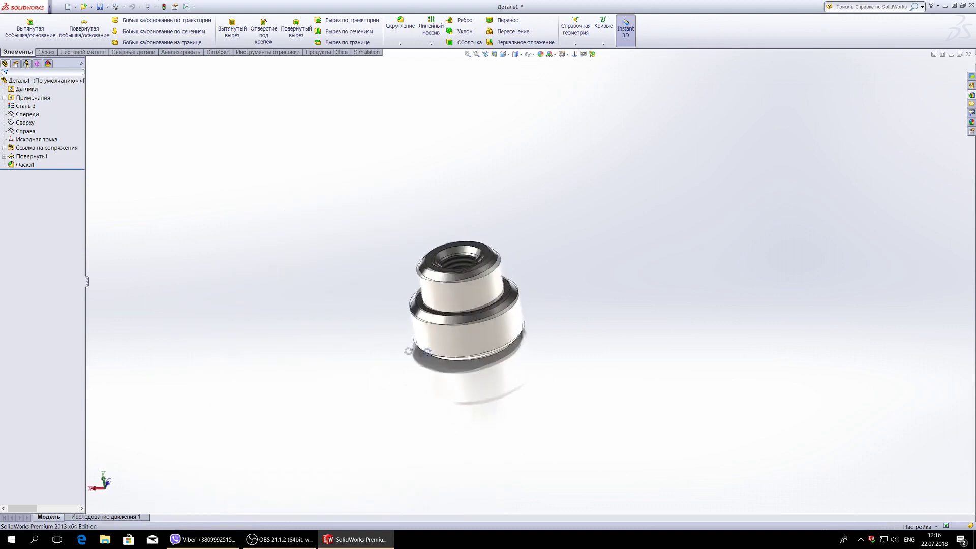
{"action": "mouse_move", "coordinate": [595, 200]}
{"action": "middle_mouse_down"}
{"action": "mouse_move", "coordinate": [554, 171]}
{"action": "mouse_move", "coordinate": [676, 219]}
{"action": "mouse_move", "coordinate": [608, 174]}
{"action": "mouse_move", "coordinate": [652, 181]}
{"action": "middle_mouse_up"}
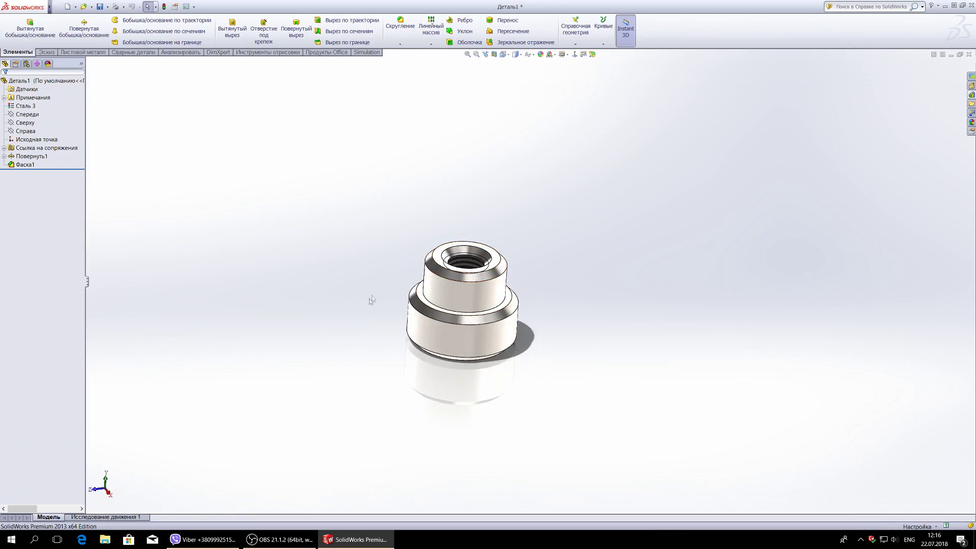
{"action": "scroll", "coordinate": [372, 300], "scroll_direction": "down", "scroll_amount": 4}
{"action": "scroll", "coordinate": [514, 285], "scroll_direction": "up", "scroll_amount": 3}
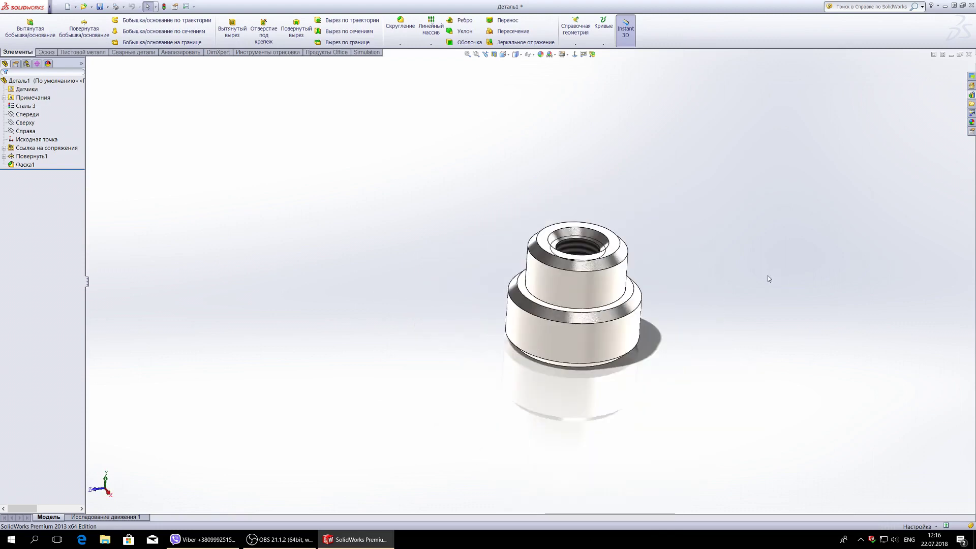